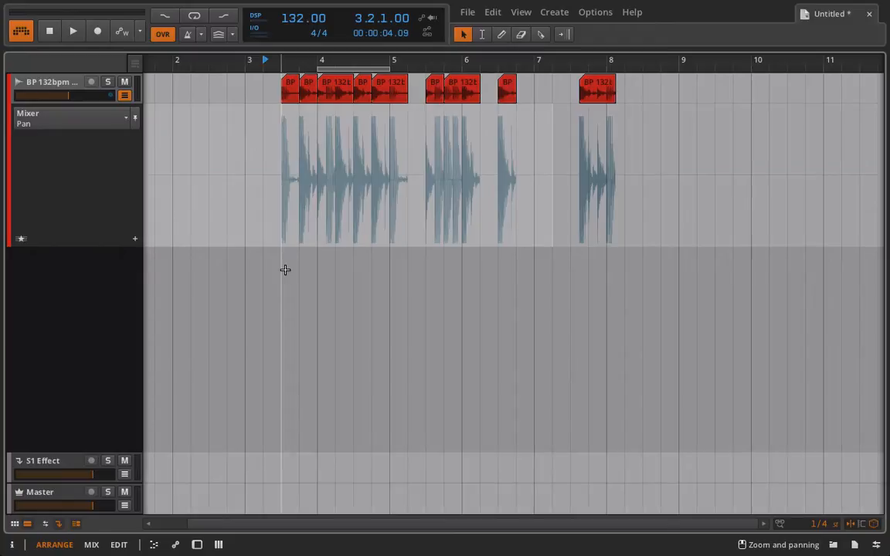
# Step: Show the audio track's volume automation and set the track volume to -10 dB
pyautogui.click(69, 96)
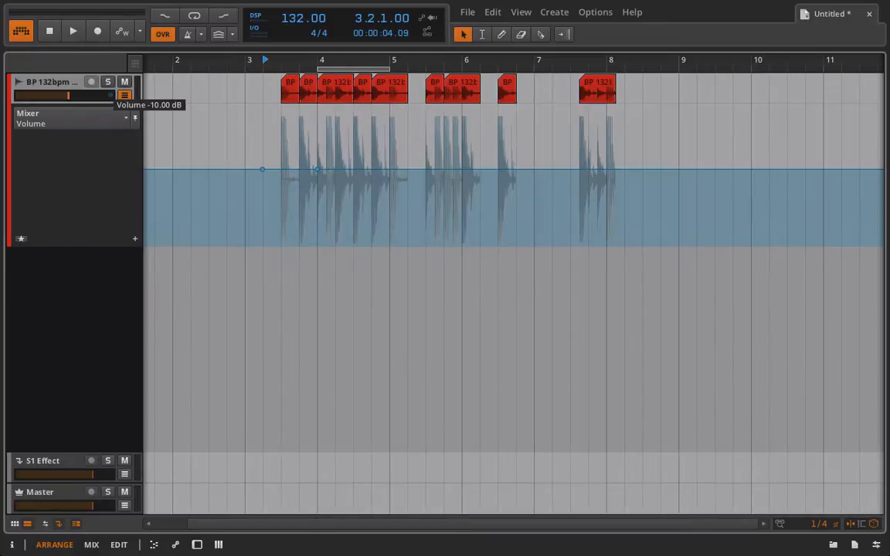
pyautogui.moveTo(69, 96); pyautogui.dragTo(77, 98)
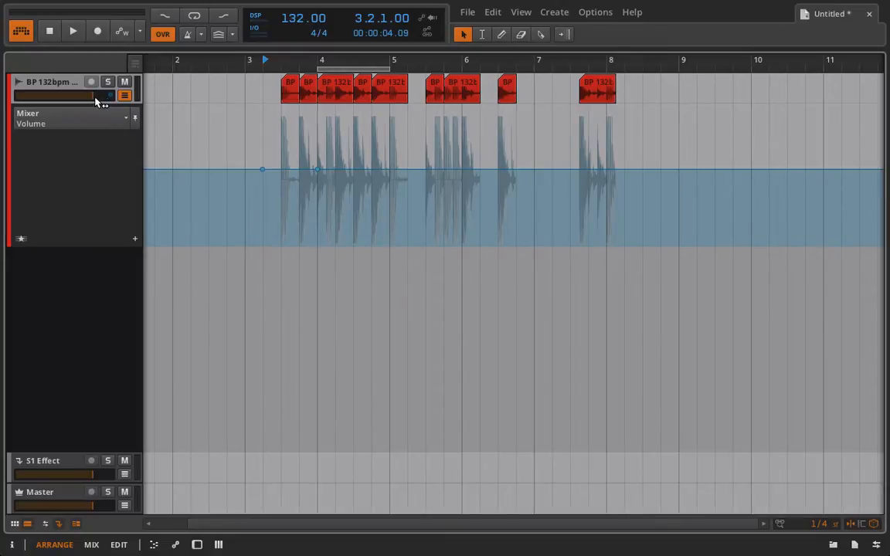
pyautogui.doubleClick(92, 100)
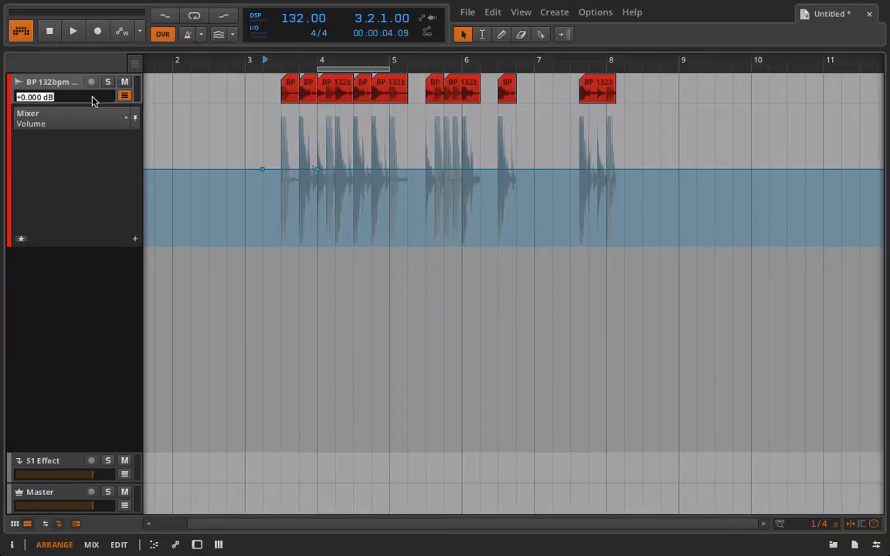
pyautogui.press('BackSpace')
pyautogui.write('-10')
pyautogui.press('Return')
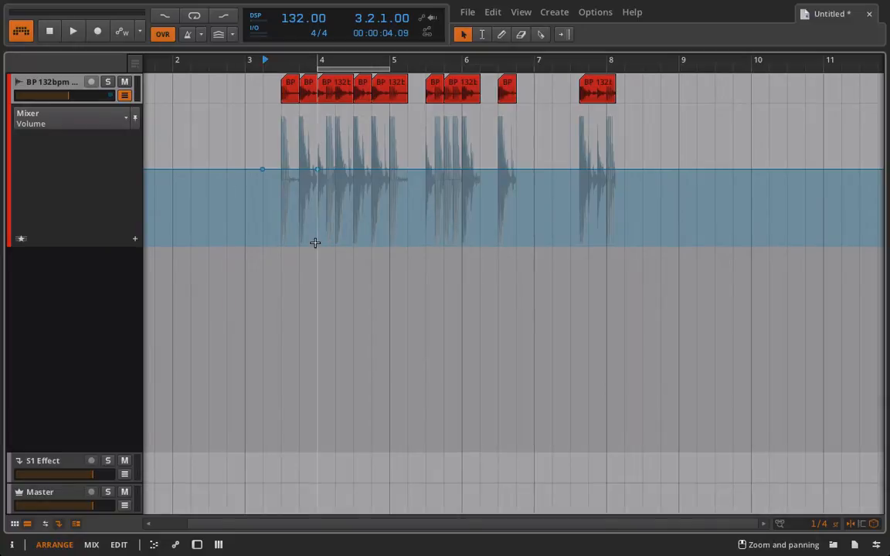
# Step: Raise the volume automation point at bar 4 to form an upward ramp from the point just after bar 3
pyautogui.moveTo(318, 174)
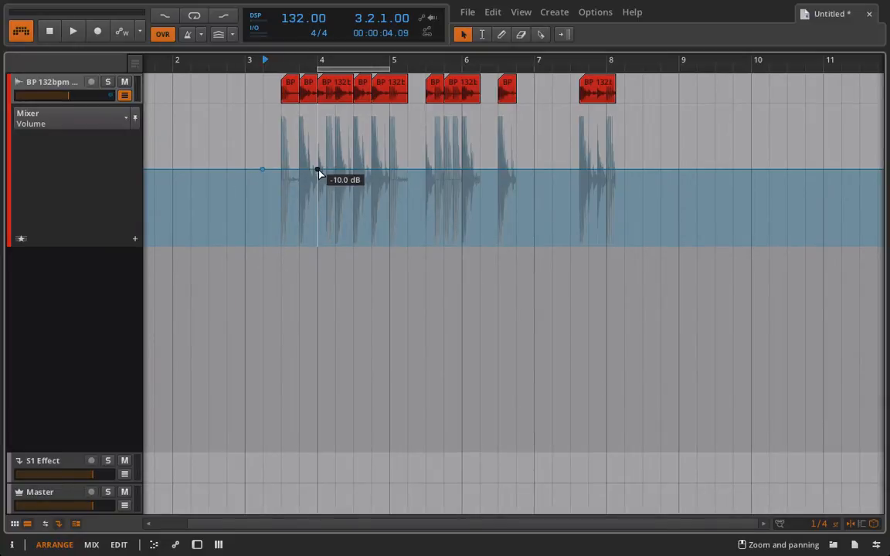
pyautogui.moveTo(317, 170); pyautogui.dragTo(316, 156)
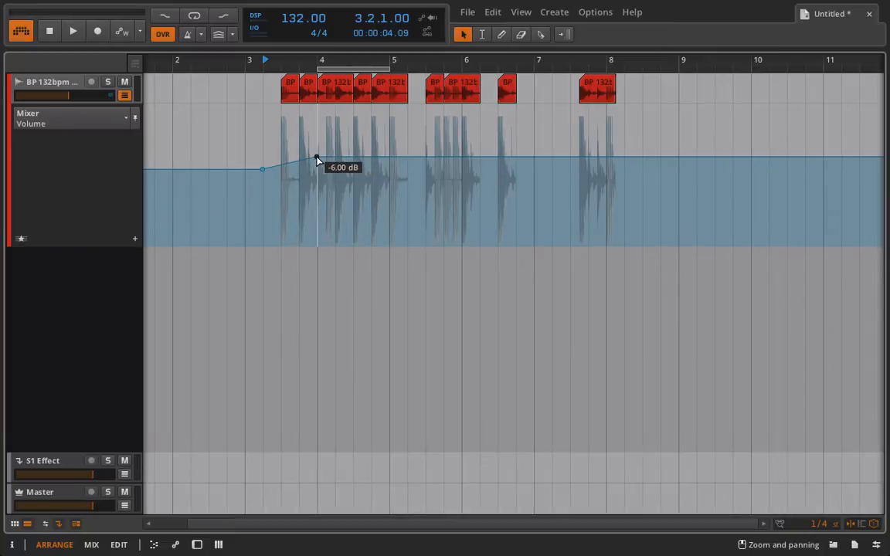
pyautogui.moveTo(316, 158)
pyautogui.mouseDown()
pyautogui.moveTo(316, 211)
pyautogui.moveTo(317, 136)
pyautogui.moveTo(316, 173)
pyautogui.moveTo(317, 162)
pyautogui.mouseUp()
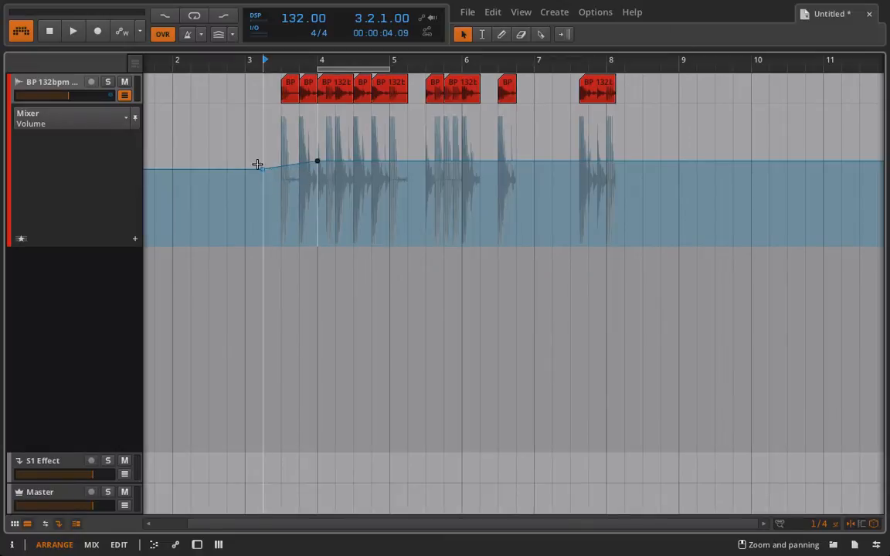
pyautogui.moveTo(262, 176)
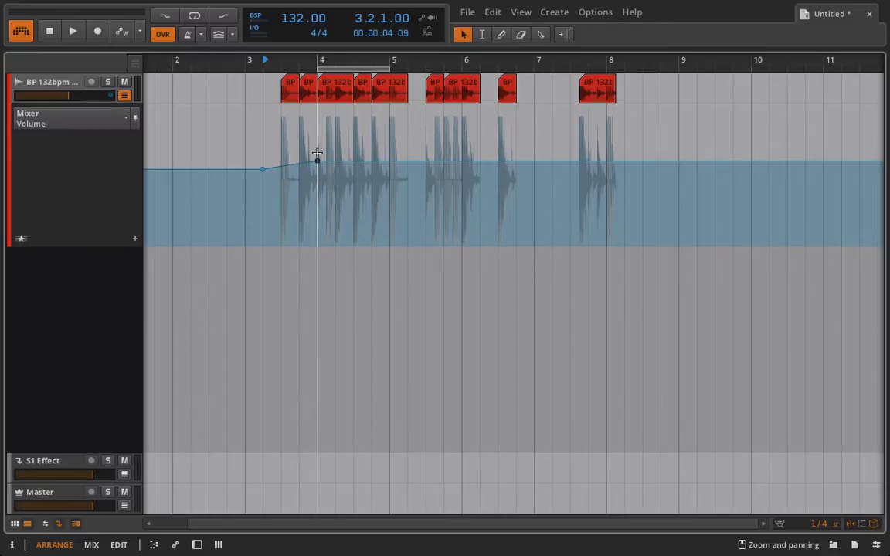
pyautogui.moveTo(318, 164)
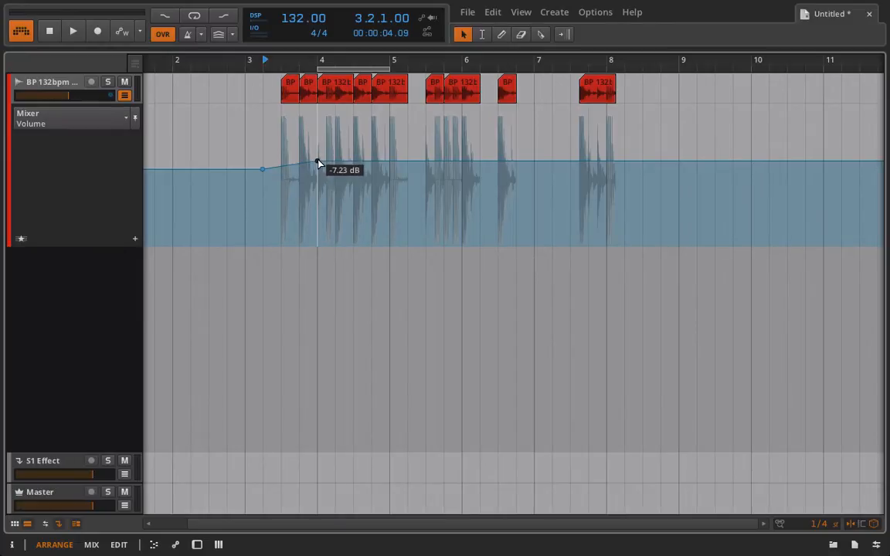
pyautogui.moveTo(317, 164); pyautogui.dragTo(316, 143)
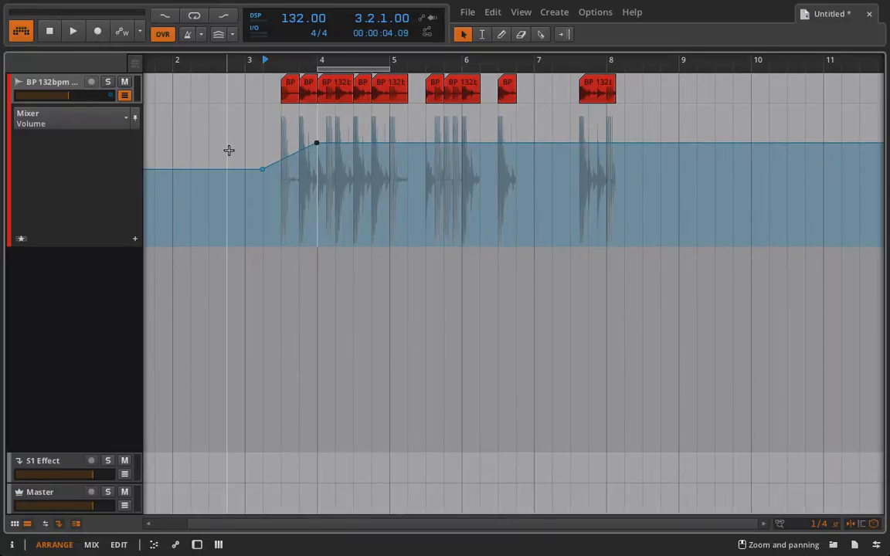
# Step: Delete the volume automation points between bars 3 and 5
pyautogui.moveTo(242, 155); pyautogui.dragTo(386, 145)
pyautogui.moveTo(250, 189); pyautogui.dragTo(385, 111)
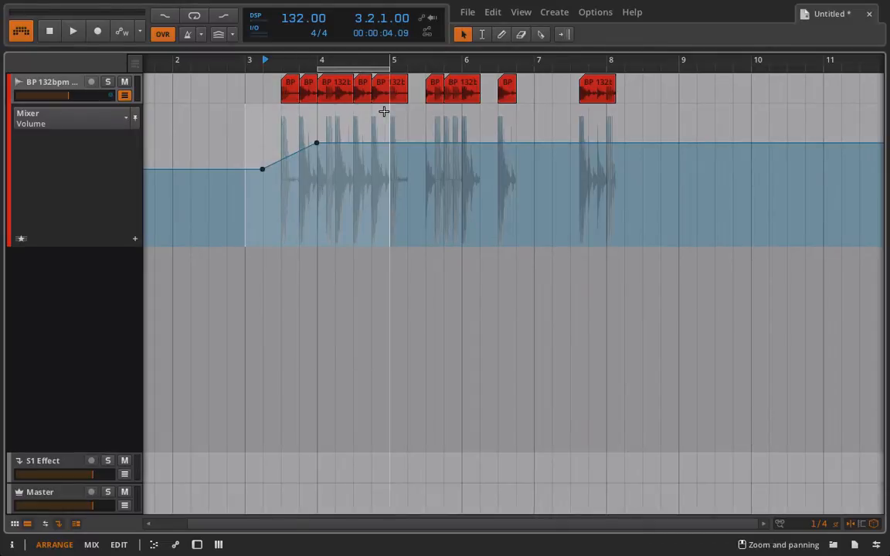
pyautogui.press('Delete')
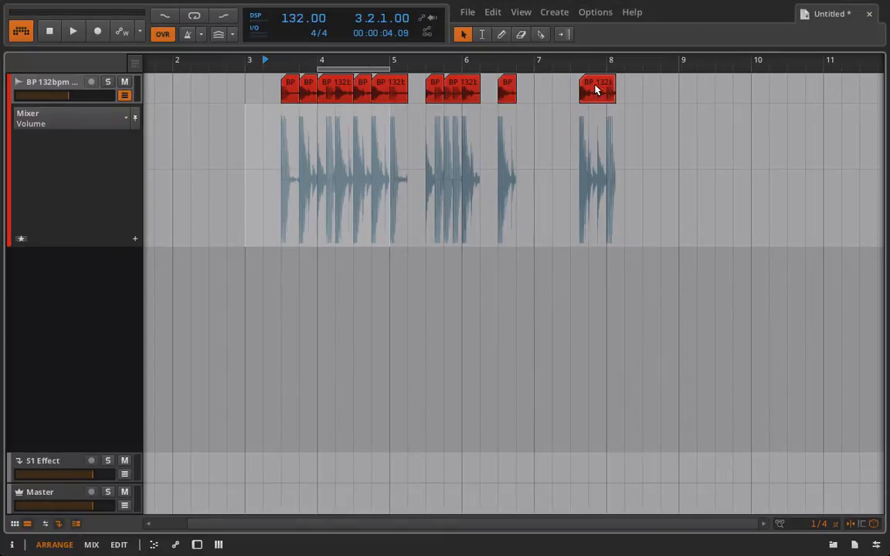
# Step: Reposition the last audio clip at bar 8, and move it one bar earlier to the start of bar 7
pyautogui.moveTo(594, 90); pyautogui.dragTo(562, 97)
pyautogui.moveTo(550, 59); pyautogui.dragTo(575, 106)
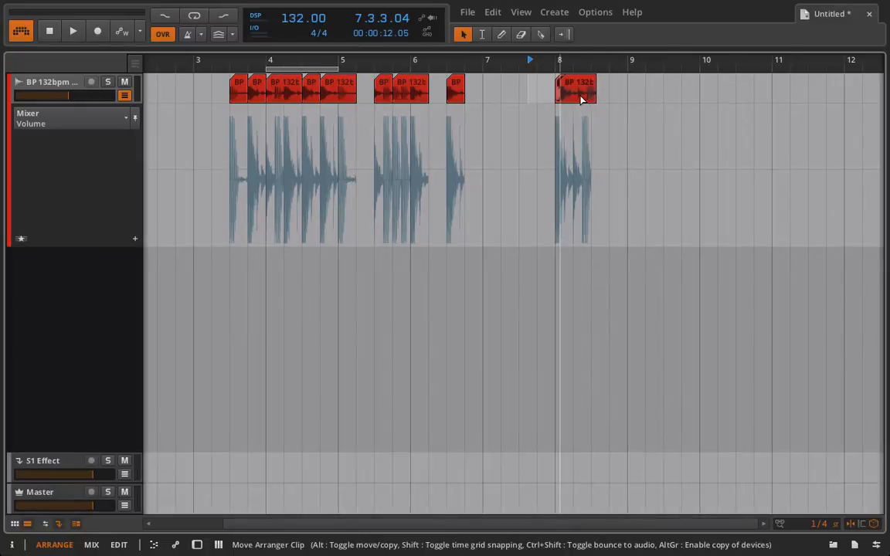
pyautogui.moveTo(564, 56); pyautogui.dragTo(561, 187)
pyautogui.moveTo(564, 93); pyautogui.dragTo(501, 94)
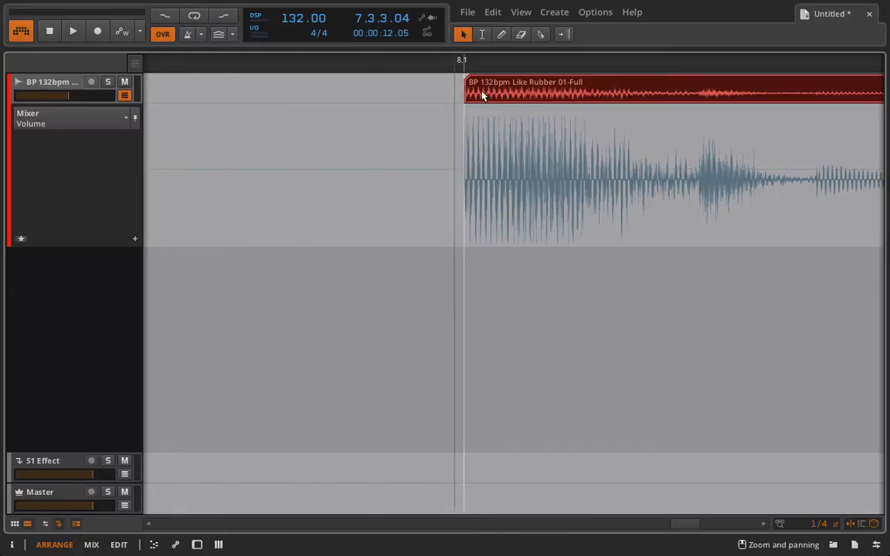
pyautogui.moveTo(507, 96); pyautogui.dragTo(493, 96)
pyautogui.moveTo(434, 60); pyautogui.dragTo(447, 10)
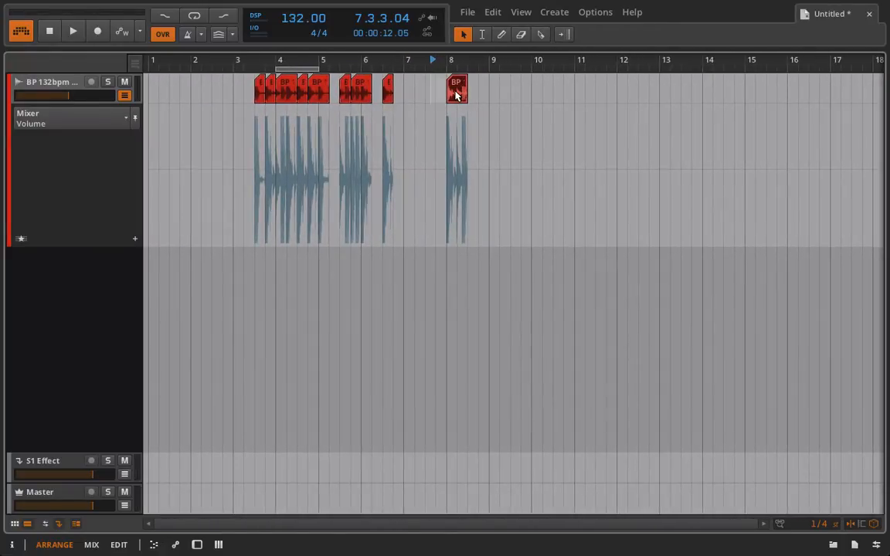
pyautogui.moveTo(456, 94); pyautogui.dragTo(413, 97)
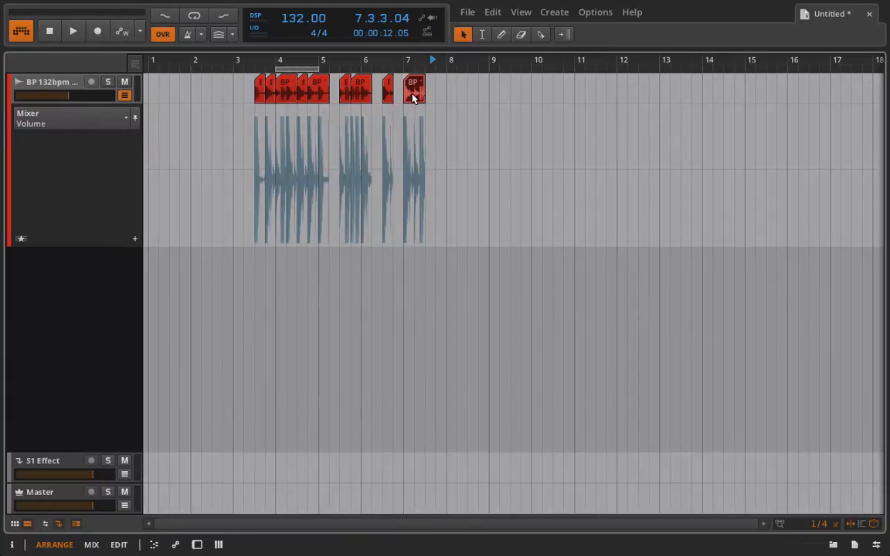
# Step: Switch the 1/4 beat grid to triplet subdivisions and move the last audio clip to the start of bar 8
pyautogui.moveTo(492, 60); pyautogui.dragTo(473, 55)
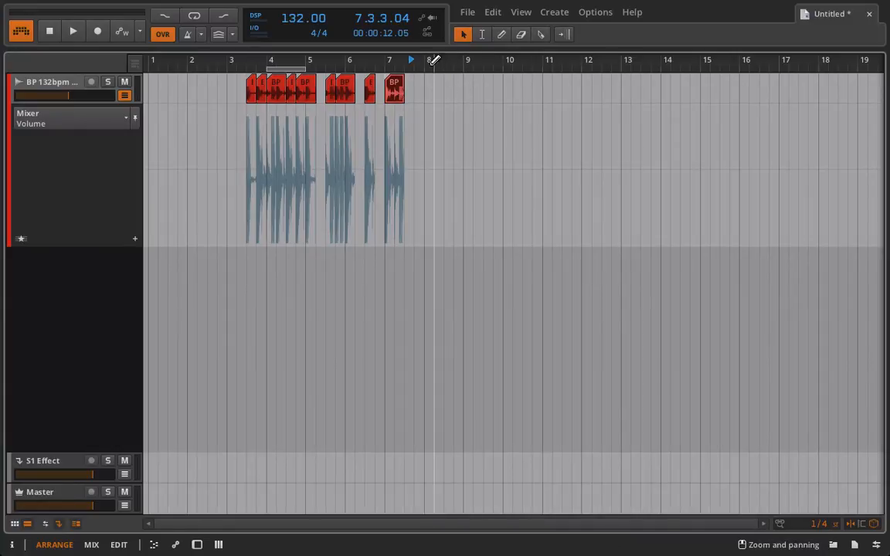
pyautogui.moveTo(424, 60); pyautogui.dragTo(360, 104)
pyautogui.scroll(5, 391, 114)
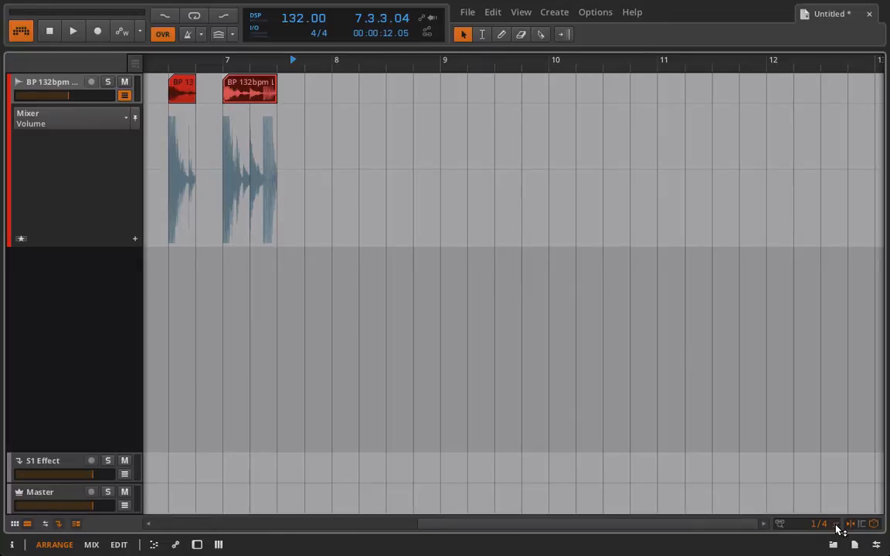
pyautogui.moveTo(837, 526)
pyautogui.mouseDown()
pyautogui.moveTo(837, 518)
pyautogui.moveTo(837, 526)
pyautogui.mouseUp()
pyautogui.moveTo(332, 77); pyautogui.dragTo(240, 62)
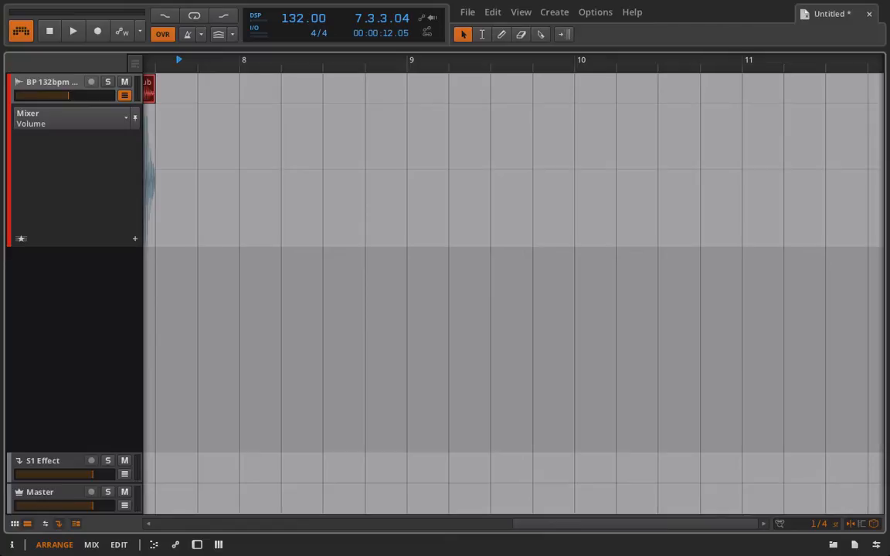
pyautogui.moveTo(836, 525); pyautogui.dragTo(836, 517)
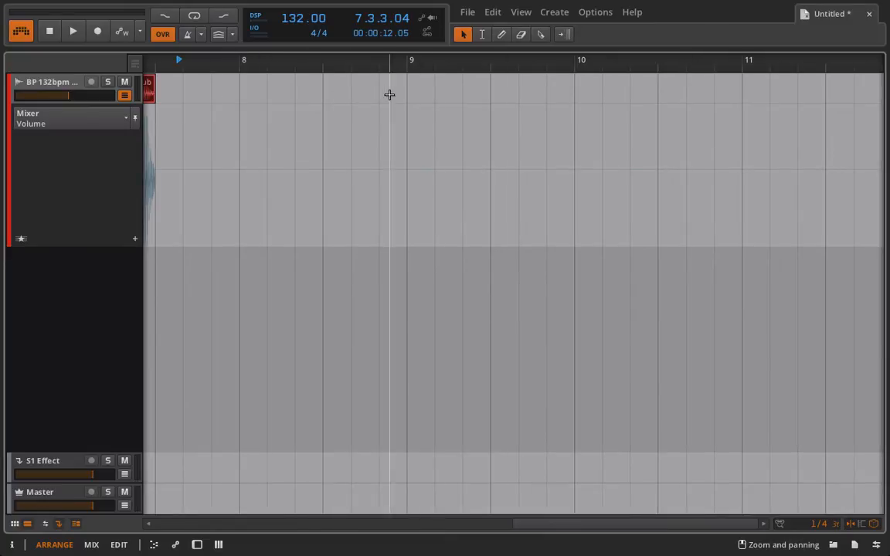
pyautogui.moveTo(282, 61); pyautogui.dragTo(254, 70)
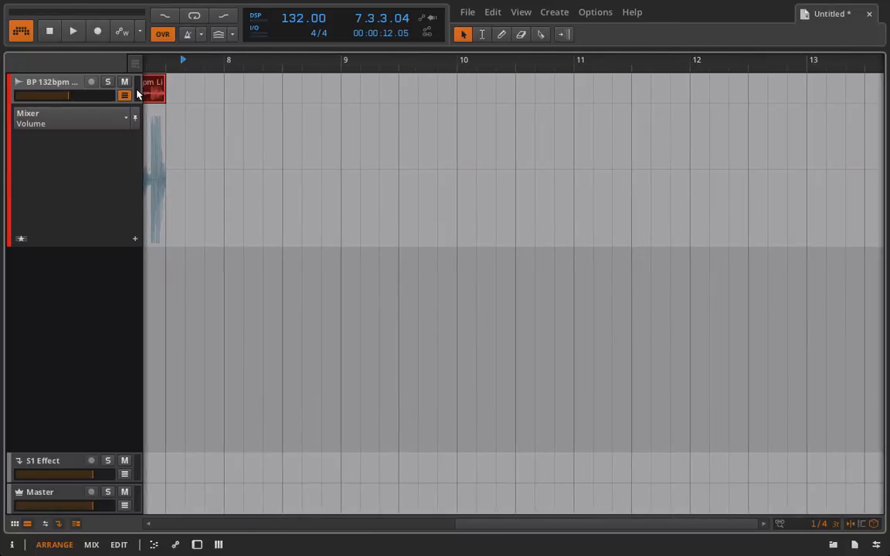
pyautogui.moveTo(158, 88); pyautogui.dragTo(264, 109)
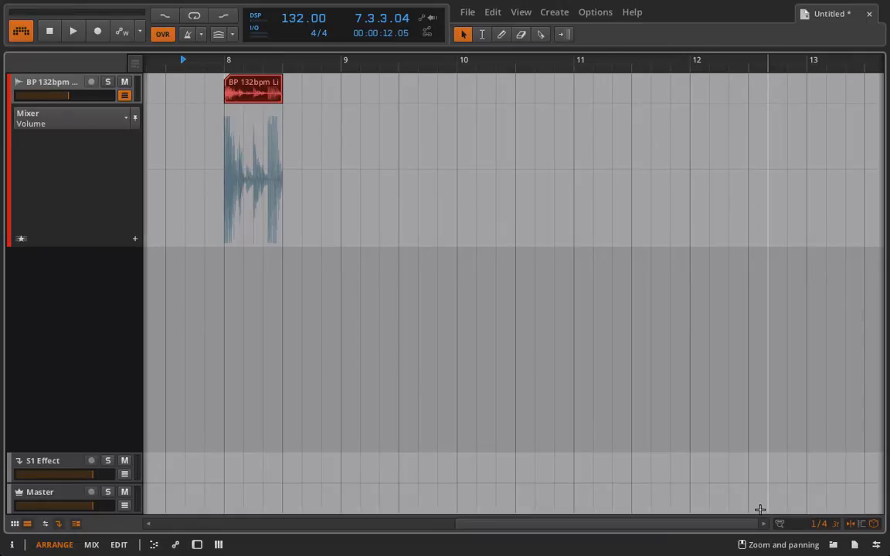
# Step: Try the straight, triplet and 7t subdivisions of the 1/4 beat grid and return it to straight
pyautogui.click(842, 527)
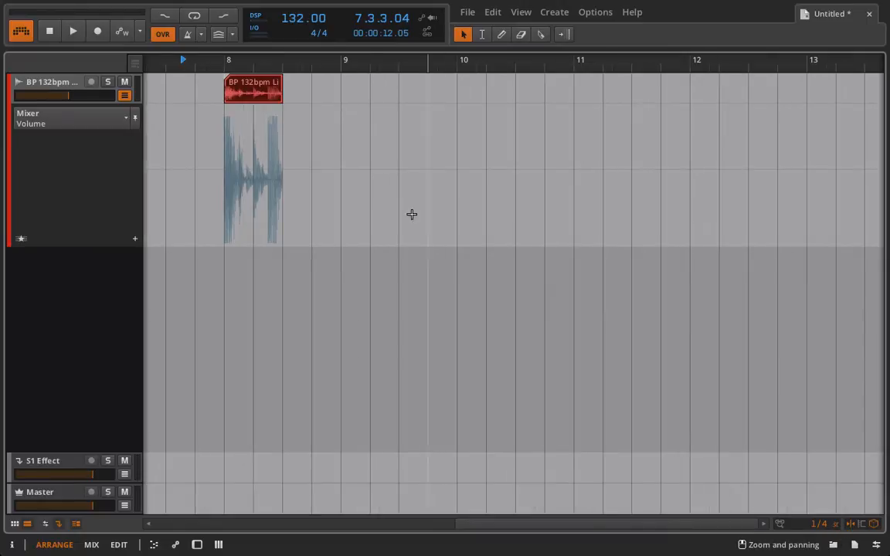
pyautogui.moveTo(254, 99)
pyautogui.mouseDown()
pyautogui.moveTo(363, 97)
pyautogui.moveTo(247, 101)
pyautogui.moveTo(342, 104)
pyautogui.moveTo(370, 94)
pyautogui.moveTo(257, 97)
pyautogui.mouseUp()
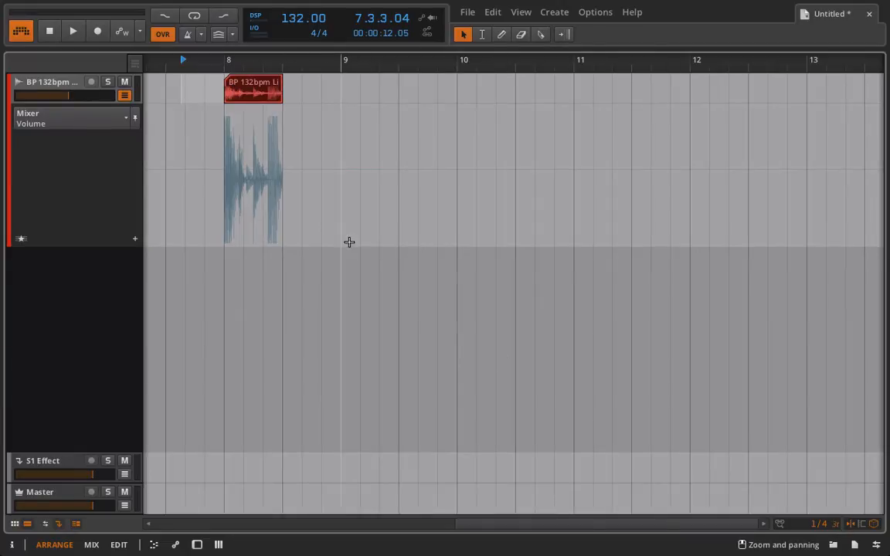
pyautogui.moveTo(240, 86)
pyautogui.mouseDown()
pyautogui.moveTo(352, 90)
pyautogui.moveTo(227, 80)
pyautogui.moveTo(246, 81)
pyautogui.mouseUp()
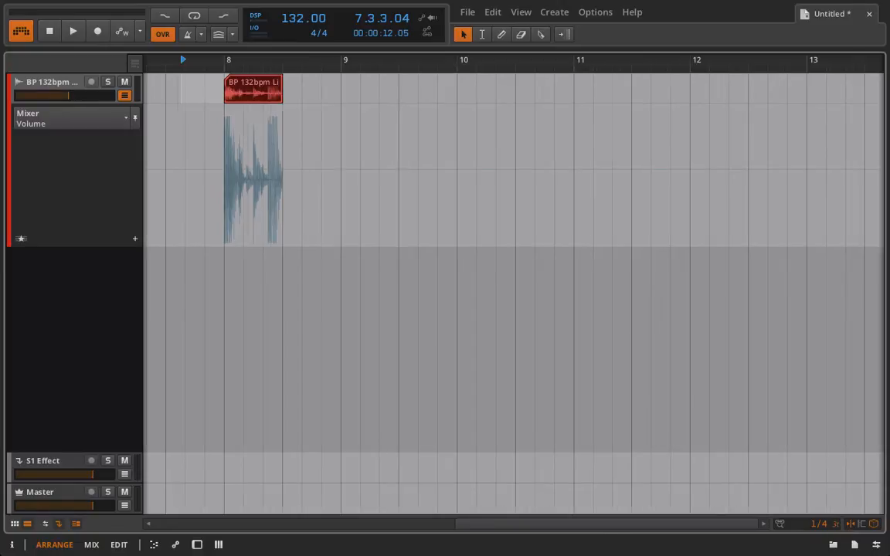
pyautogui.moveTo(835, 525); pyautogui.dragTo(835, 515)
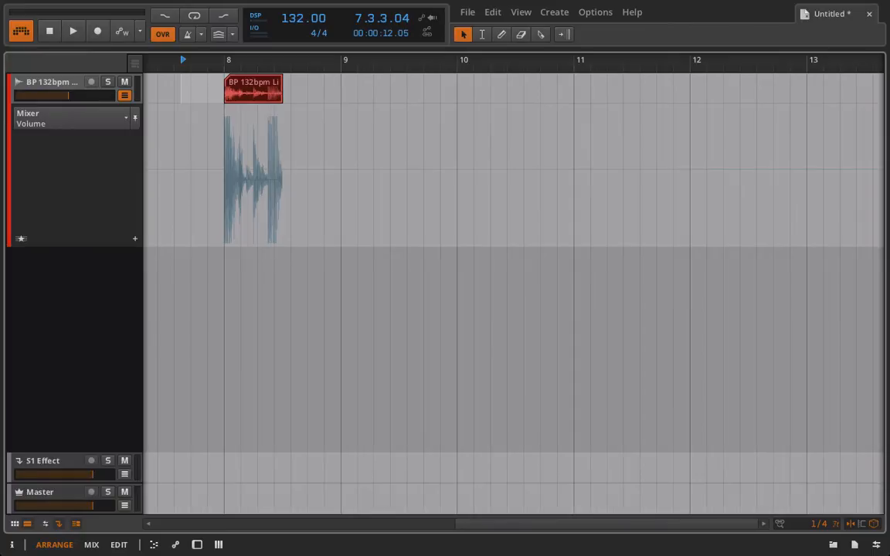
pyautogui.moveTo(835, 524)
pyautogui.mouseDown()
pyautogui.moveTo(835, 541)
pyautogui.moveTo(834, 533)
pyautogui.mouseUp()
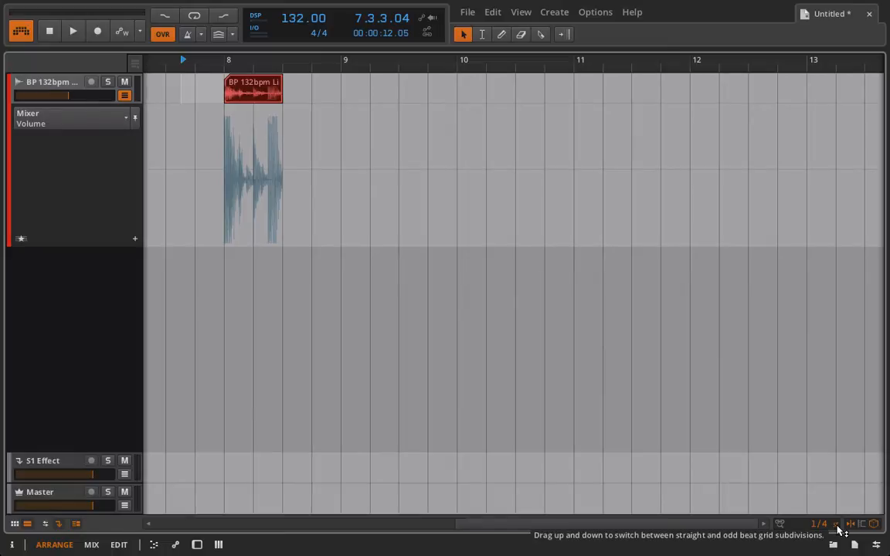
# Step: Enable the adaptive beat grid and move the last audio clip almost two bars later, just before bar 10
pyautogui.click(781, 525)
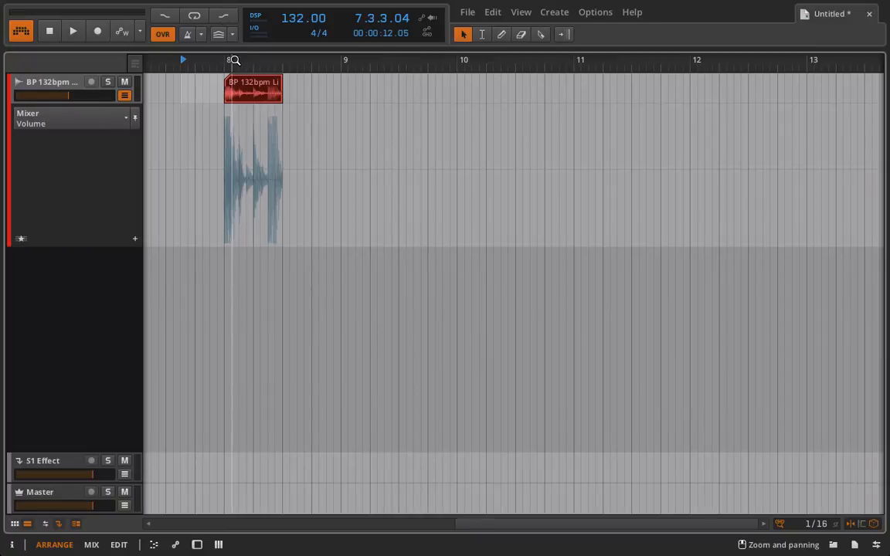
pyautogui.moveTo(234, 90)
pyautogui.mouseDown()
pyautogui.moveTo(369, 86)
pyautogui.moveTo(236, 94)
pyautogui.mouseUp()
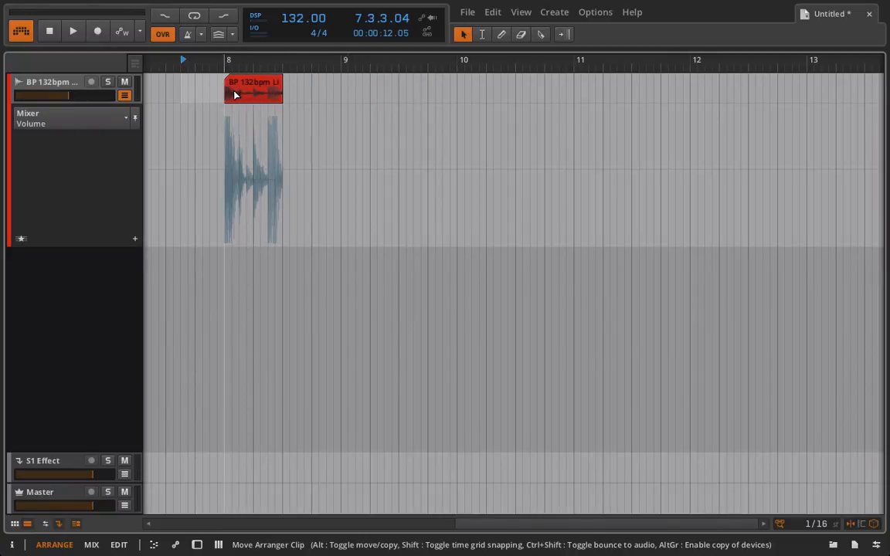
pyautogui.moveTo(236, 94); pyautogui.dragTo(236, 16)
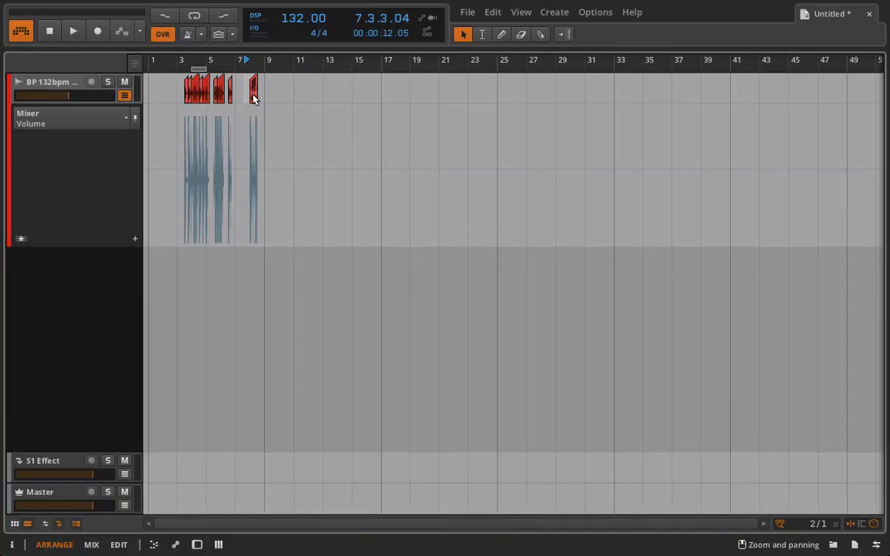
pyautogui.moveTo(253, 94); pyautogui.dragTo(280, 94)
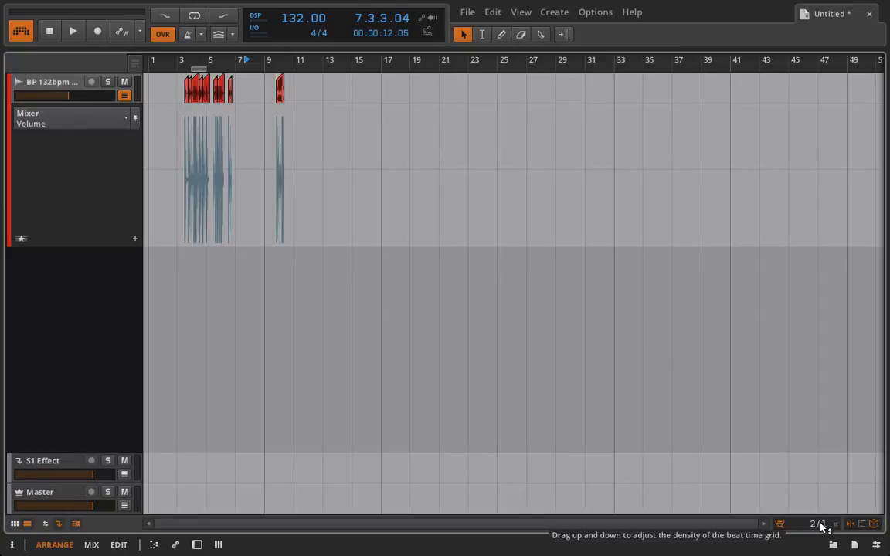
# Step: Set a fixed 1/2 beat grid and place the last audio clip at the start of bar 9
pyautogui.moveTo(822, 526)
pyautogui.mouseDown()
pyautogui.moveTo(822, 540)
pyautogui.moveTo(822, 530)
pyautogui.mouseUp()
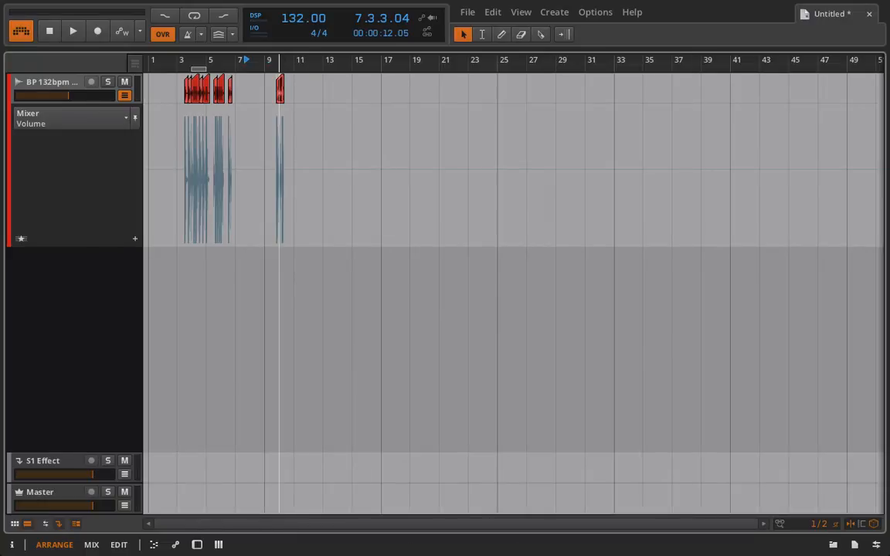
pyautogui.click(278, 60)
pyautogui.moveTo(278, 59); pyautogui.dragTo(314, 127)
pyautogui.moveTo(312, 84); pyautogui.dragTo(240, 62)
# Step: Duplicate the audio clip four times
pyautogui.hotkey('ctrl', 'd')
pyautogui.hotkey('ctrl', 'd')
pyautogui.hotkey('ctrl', 'd')
pyautogui.hotkey('ctrl', 'd')
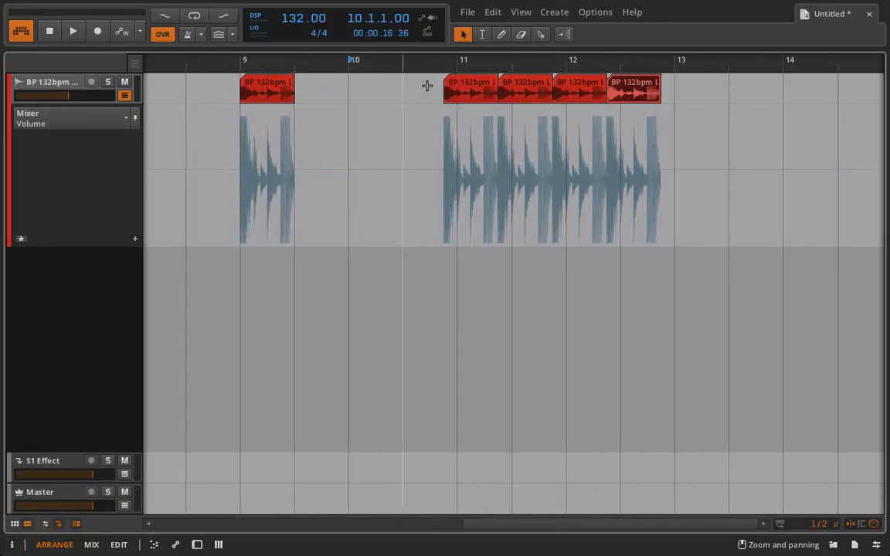
# Step: Move the duplicated clips to bar 10, bar 11, halfway through bar 11, and bar 13
pyautogui.click(465, 89)
pyautogui.moveTo(465, 92); pyautogui.dragTo(369, 91)
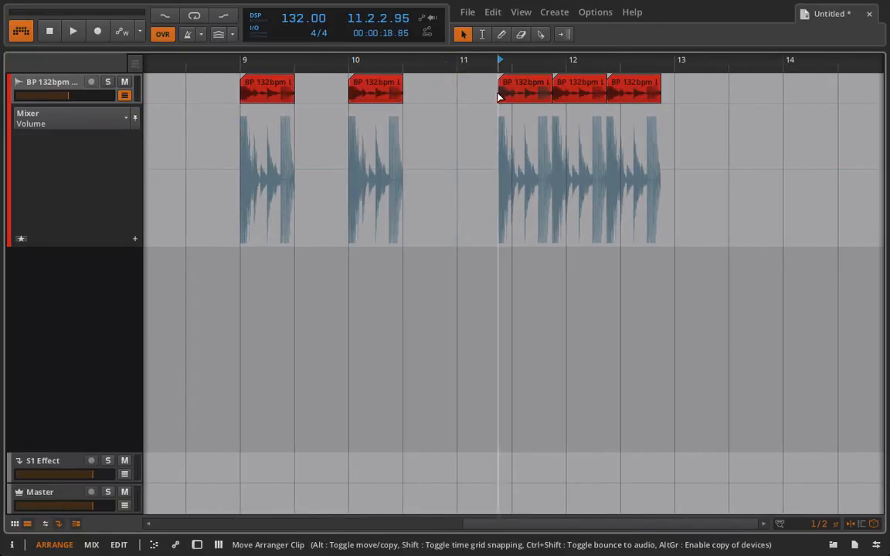
pyautogui.moveTo(501, 92); pyautogui.dragTo(460, 92)
pyautogui.moveTo(595, 89); pyautogui.dragTo(705, 90)
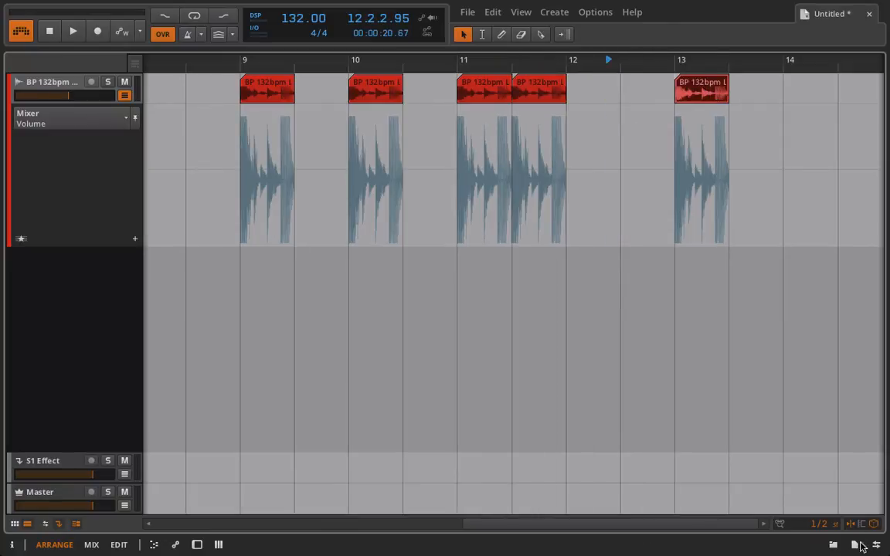
# Step: Set the fixed beat grid to 1/4 and hide the audio track's volume automation lane
pyautogui.moveTo(825, 526)
pyautogui.mouseDown()
pyautogui.moveTo(825, 514)
pyautogui.moveTo(825, 538)
pyautogui.mouseUp()
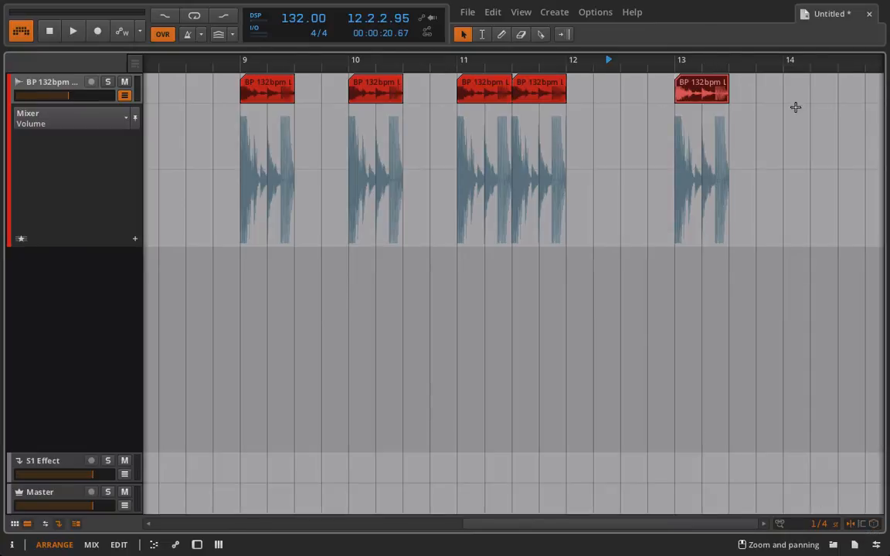
pyautogui.click(124, 95)
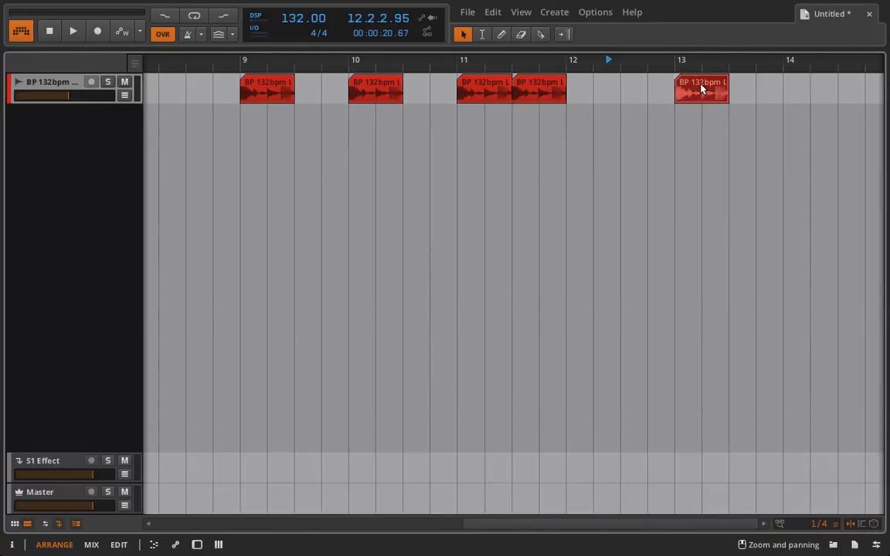
# Step: Move the last audio clip from bar 13 to beat 12.2, nudge it slightly off the grid and return it to 12.2
pyautogui.moveTo(697, 89); pyautogui.dragTo(606, 94)
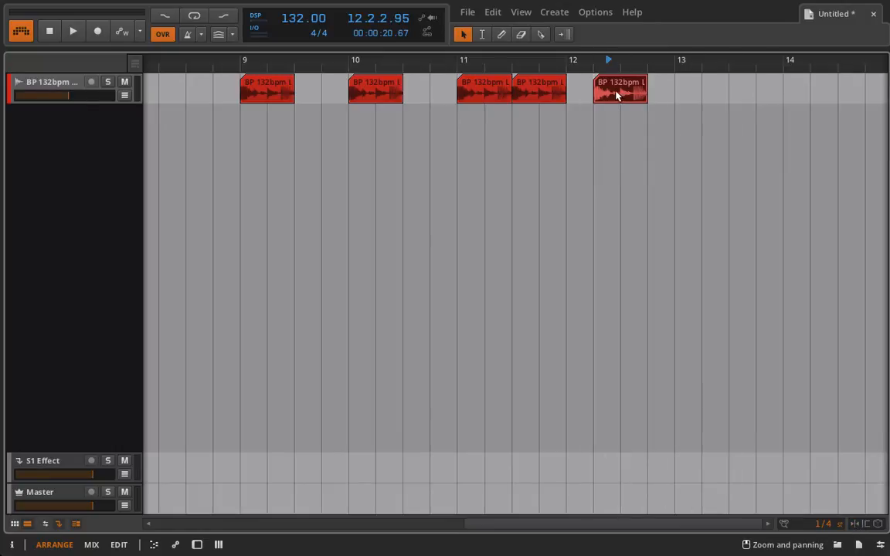
pyautogui.moveTo(617, 95)
pyautogui.mouseDown()
pyautogui.moveTo(697, 93)
pyautogui.moveTo(606, 100)
pyautogui.moveTo(641, 98)
pyautogui.moveTo(626, 96)
pyautogui.mouseUp()
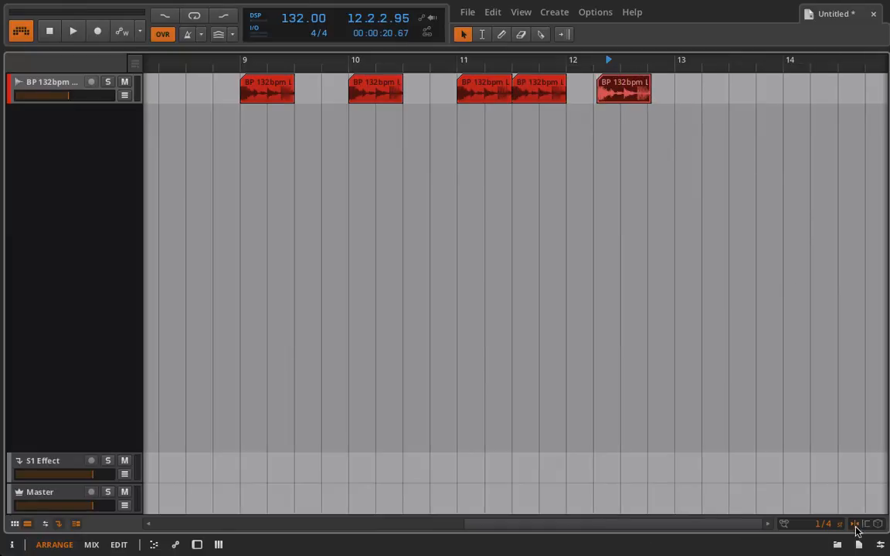
pyautogui.moveTo(622, 87); pyautogui.dragTo(613, 100)
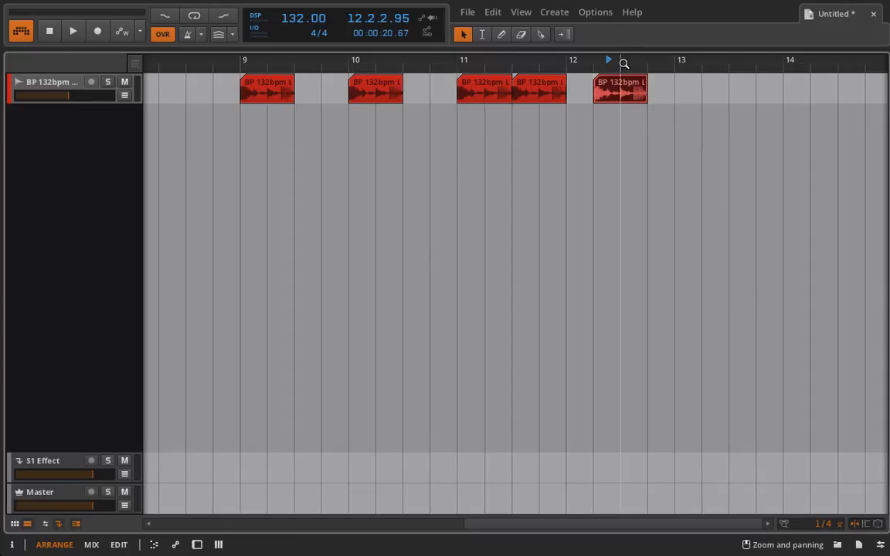
# Step: Move the last audio clip just past bar 13 and back to bar 12, and place the bar 11 clip at 12.3
pyautogui.moveTo(622, 63); pyautogui.dragTo(525, 97)
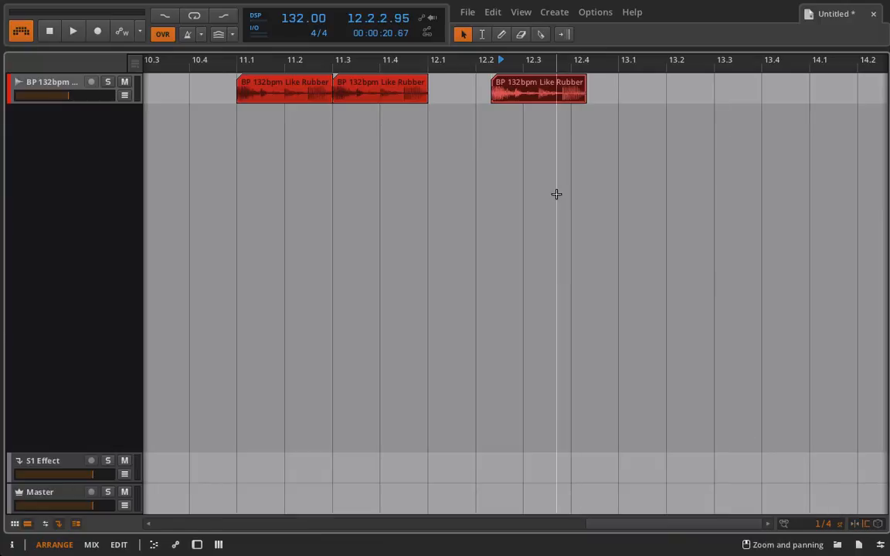
pyautogui.moveTo(510, 84); pyautogui.dragTo(662, 89)
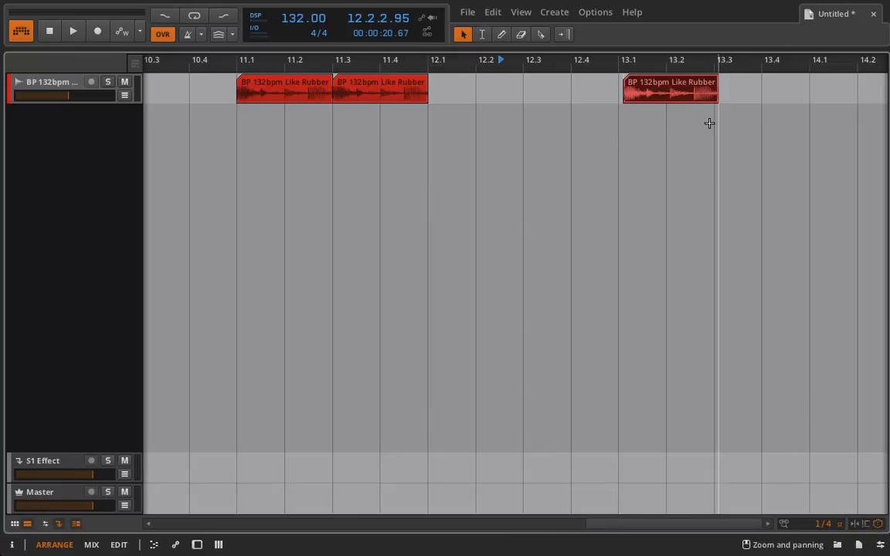
pyautogui.moveTo(661, 87); pyautogui.dragTo(474, 91)
pyautogui.moveTo(276, 101); pyautogui.dragTo(563, 106)
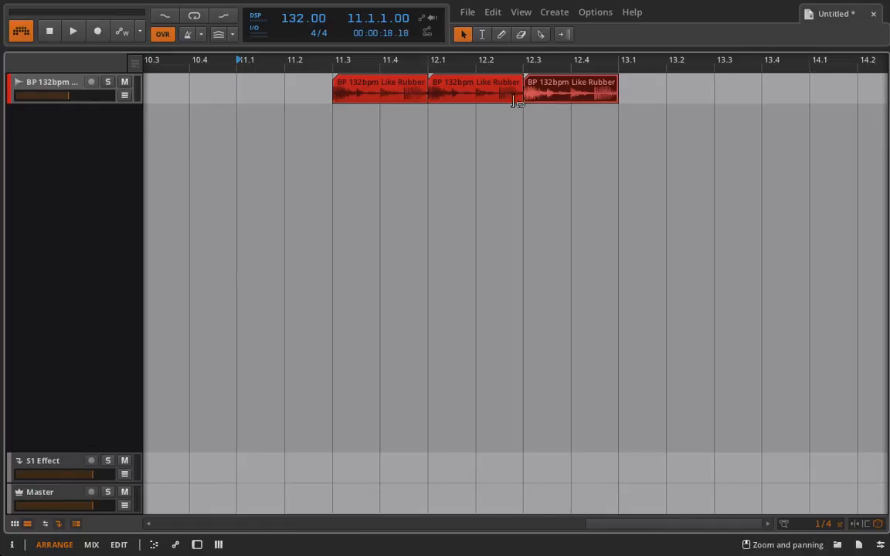
# Step: Place the three audio clips end to end, starting just before bar 11
pyautogui.moveTo(398, 91); pyautogui.dragTo(299, 100)
pyautogui.moveTo(452, 103); pyautogui.dragTo(377, 93)
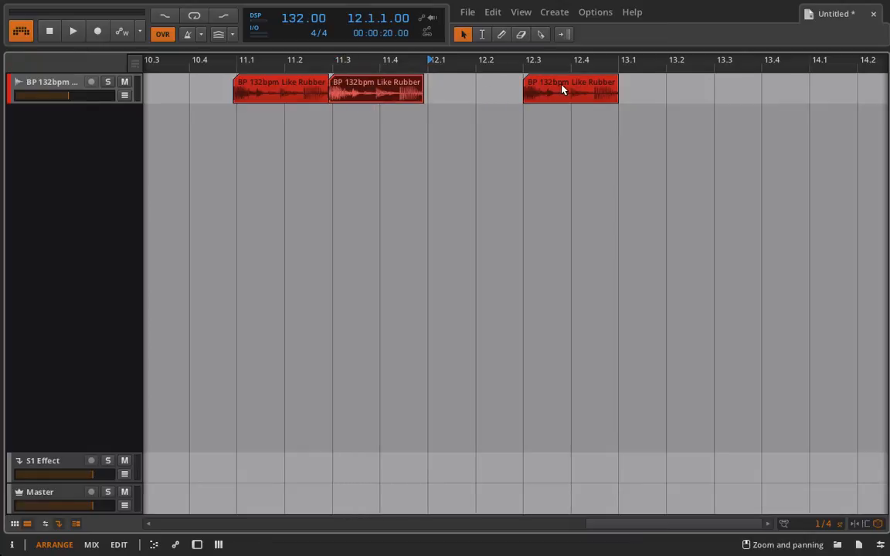
pyautogui.moveTo(562, 90); pyautogui.dragTo(464, 96)
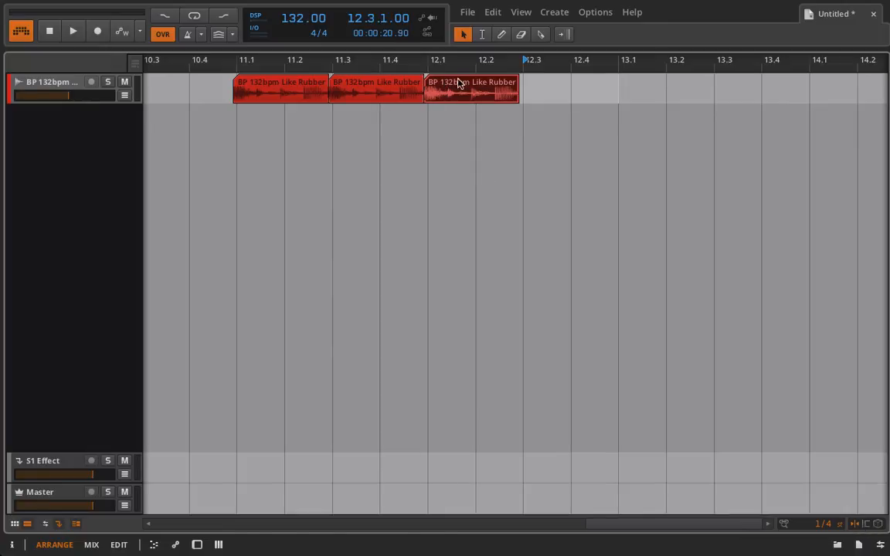
# Step: Space out the three adjoining clips so they start on the grid at 12.3, 11.4 and 11.1
pyautogui.moveTo(445, 83); pyautogui.dragTo(544, 84)
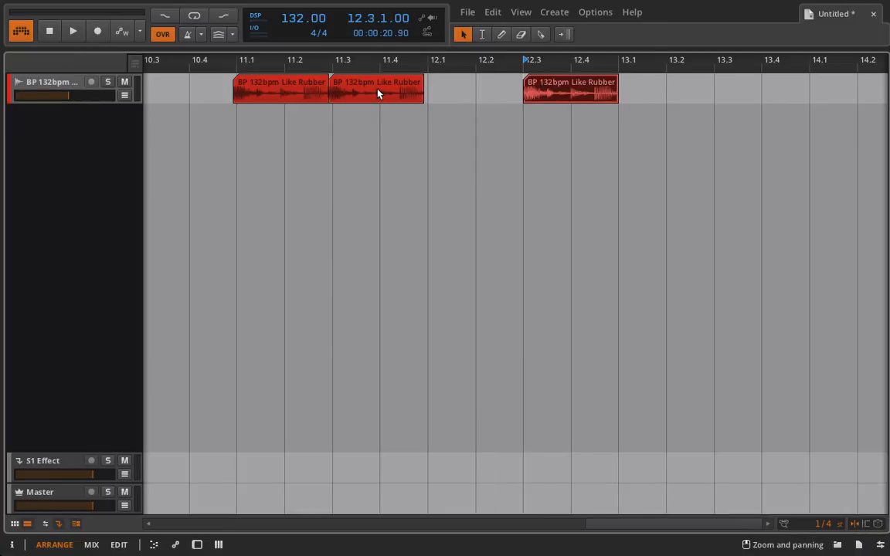
pyautogui.moveTo(377, 94); pyautogui.dragTo(432, 98)
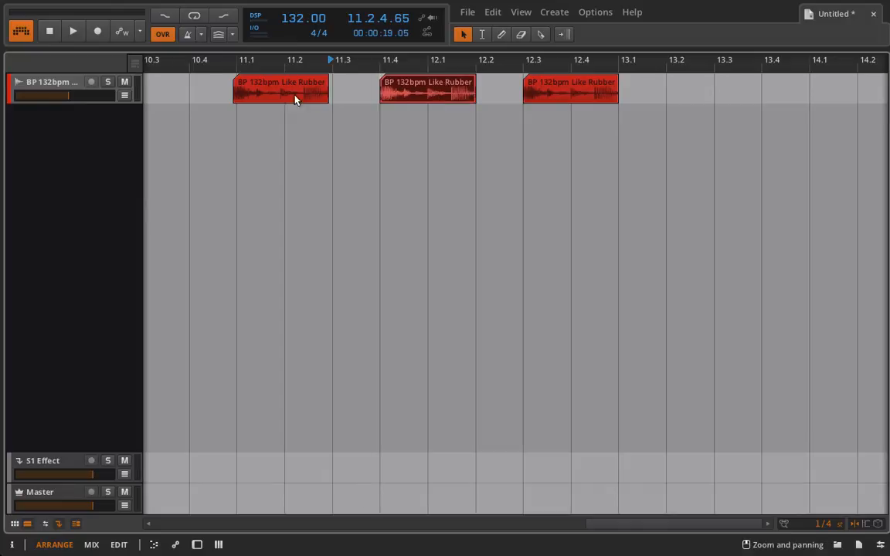
pyautogui.moveTo(294, 99); pyautogui.dragTo(299, 95)
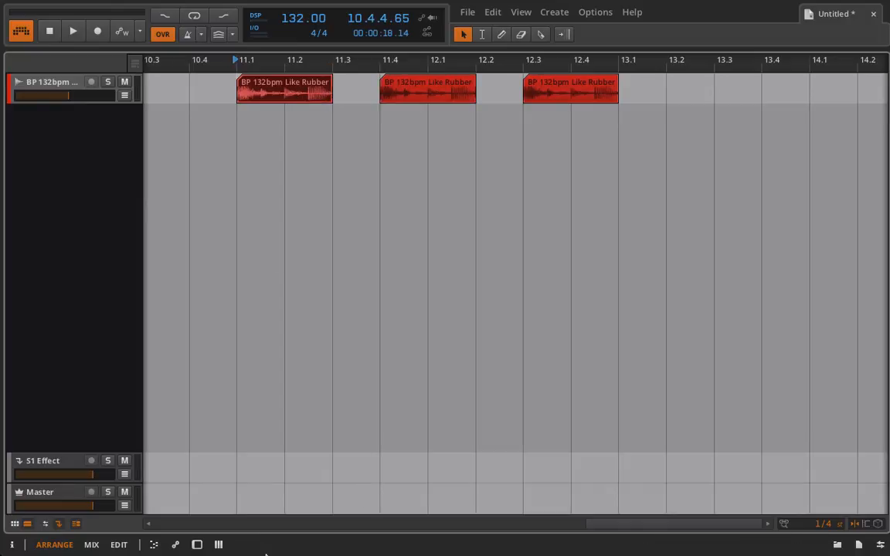
# Step: Open the clip at bar 11 in the detail editor and enlarge the editor so its waveform fills most of the window
pyautogui.doubleClick(261, 93)
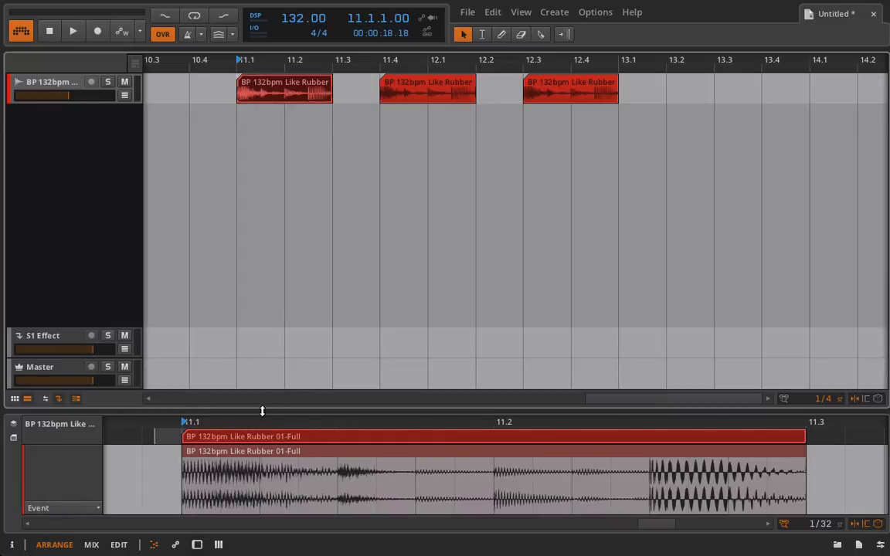
pyautogui.moveTo(261, 411); pyautogui.dragTo(222, 189)
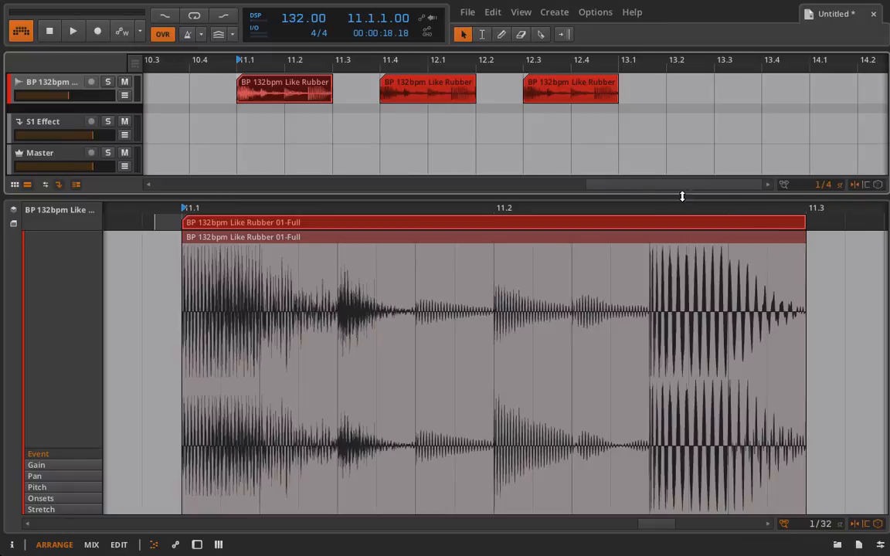
pyautogui.moveTo(642, 206); pyautogui.dragTo(699, 258)
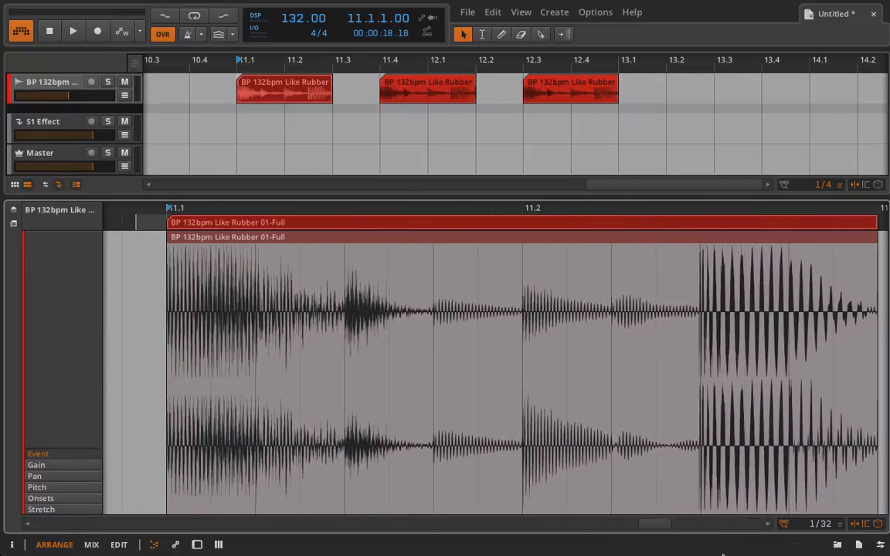